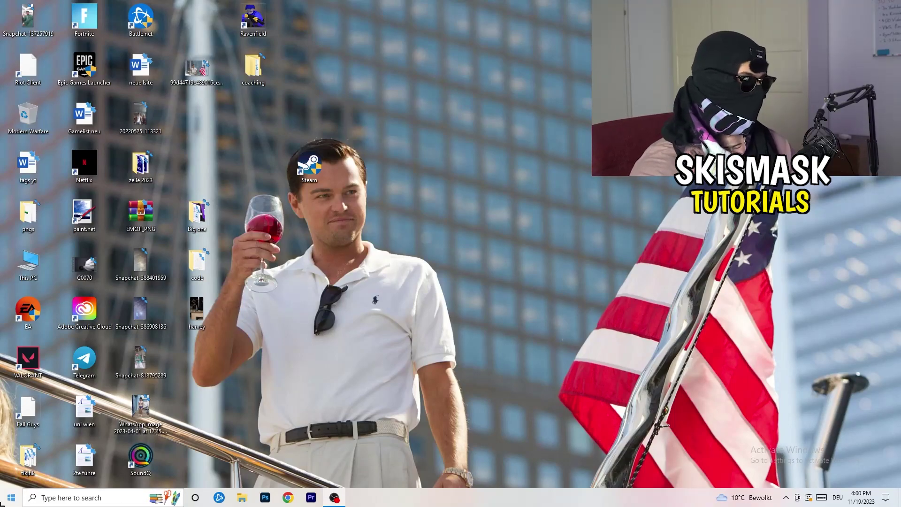
Go to Settings' Gaming section, showing the Xbox Game Bar page with Game Bar Off
key(super)
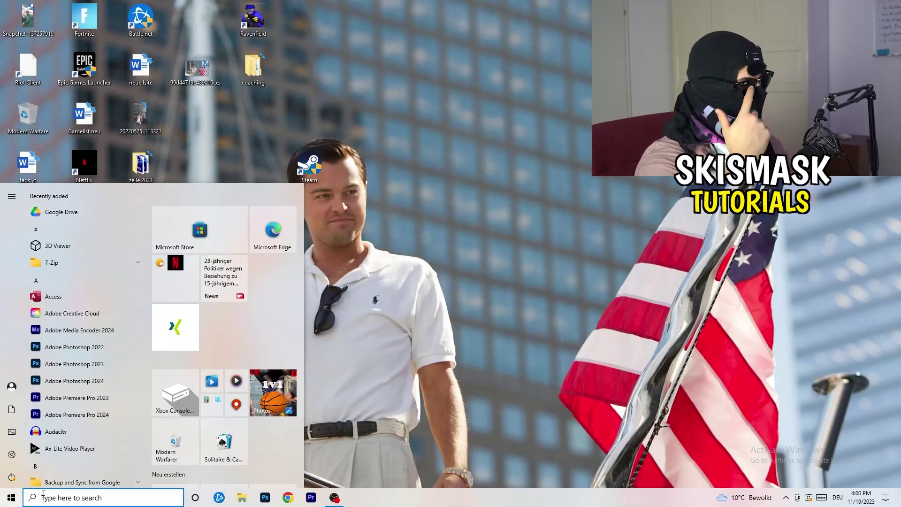
click(12, 454)
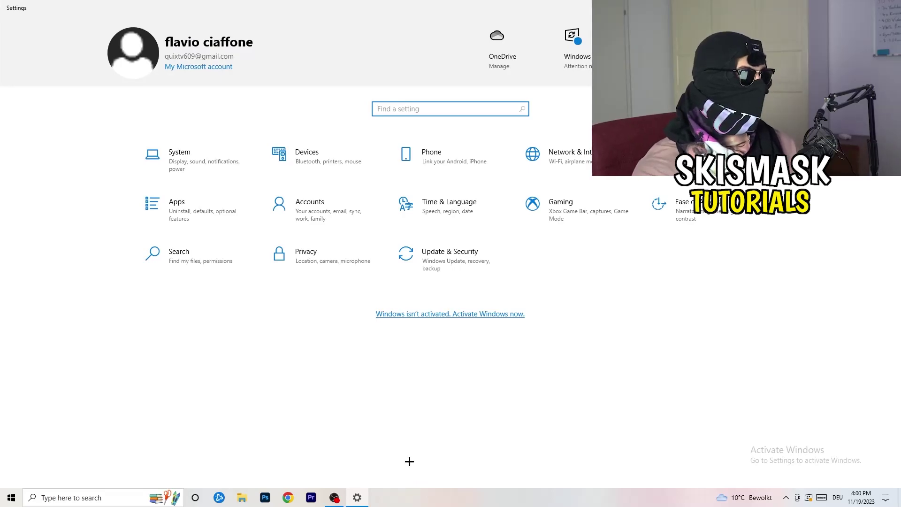
click(580, 211)
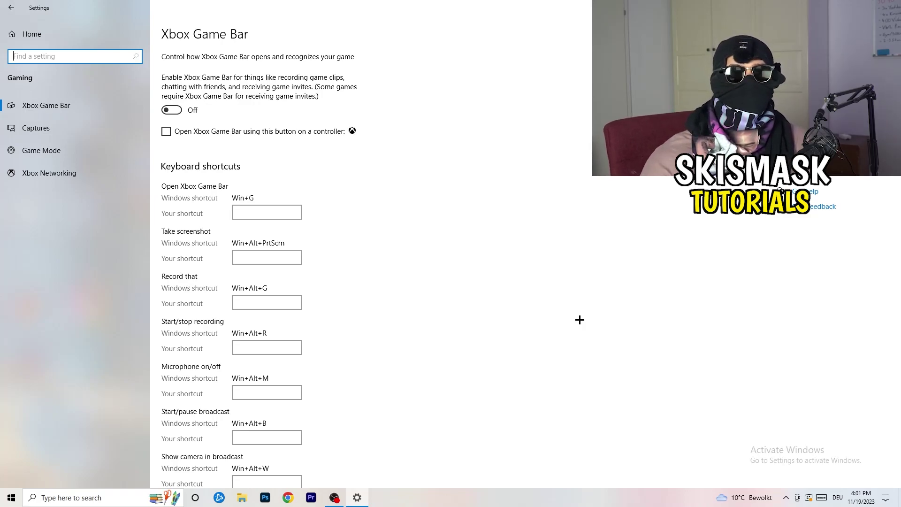
Show the Gaming Captures page, with background recording and recorded audio both Off
click(75, 130)
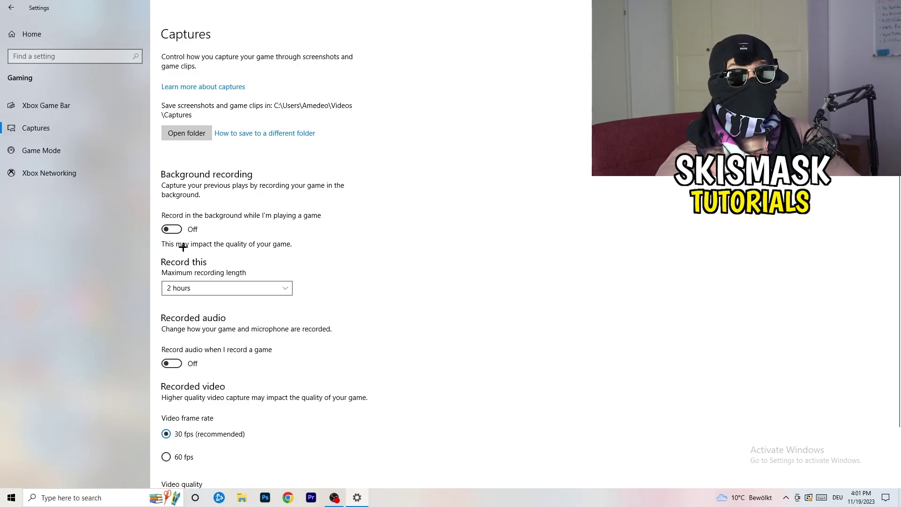
Keep maximum recording length at 2 hours, then go to Game Mode and confirm it's On
click(248, 288)
click(385, 254)
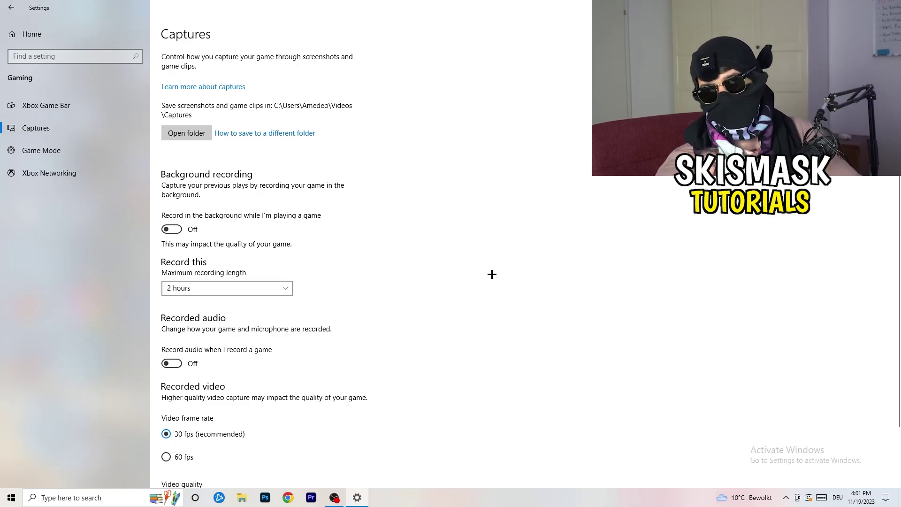
click(268, 283)
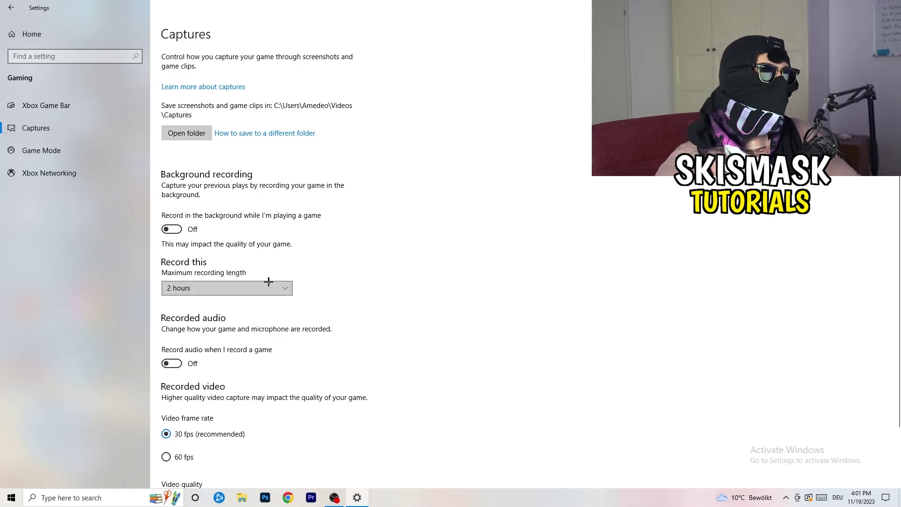
click(577, 234)
scroll(464, 338, down, 1)
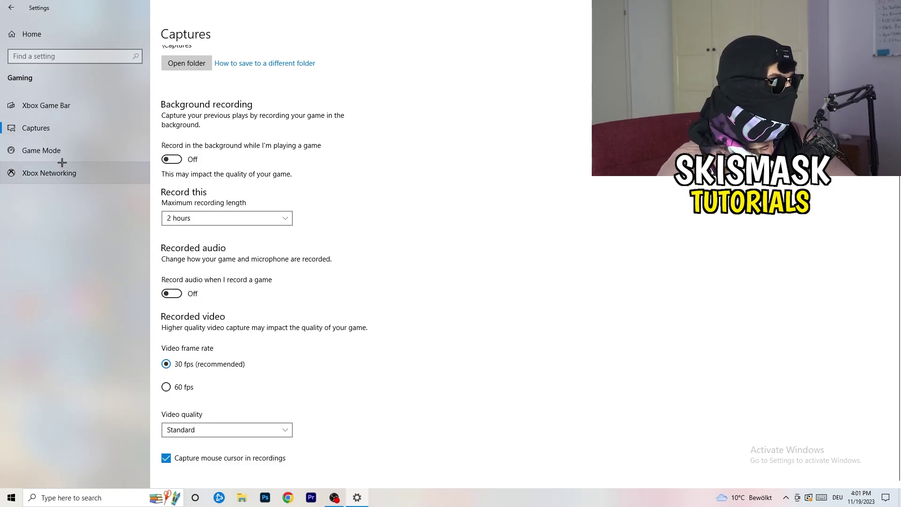
click(66, 148)
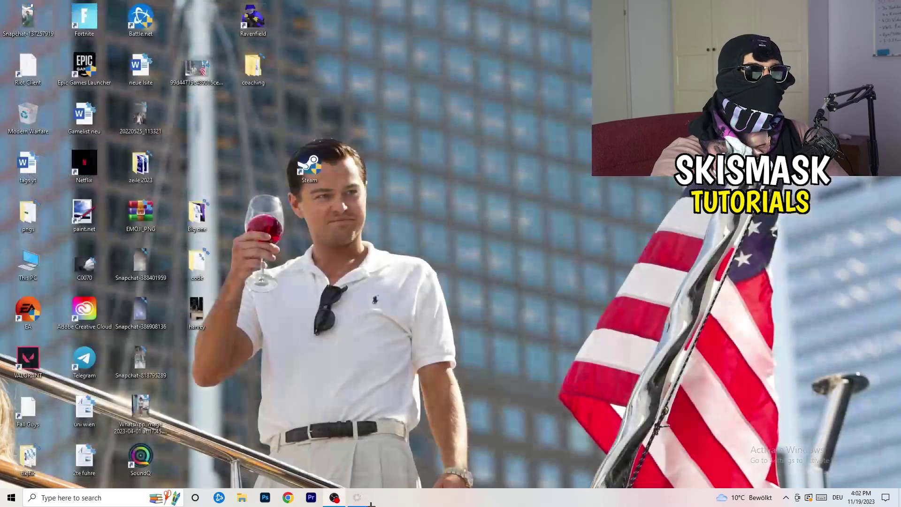
Close Settings and launch Task Manager from the taskbar, maximized on the Processes list
click(889, 7)
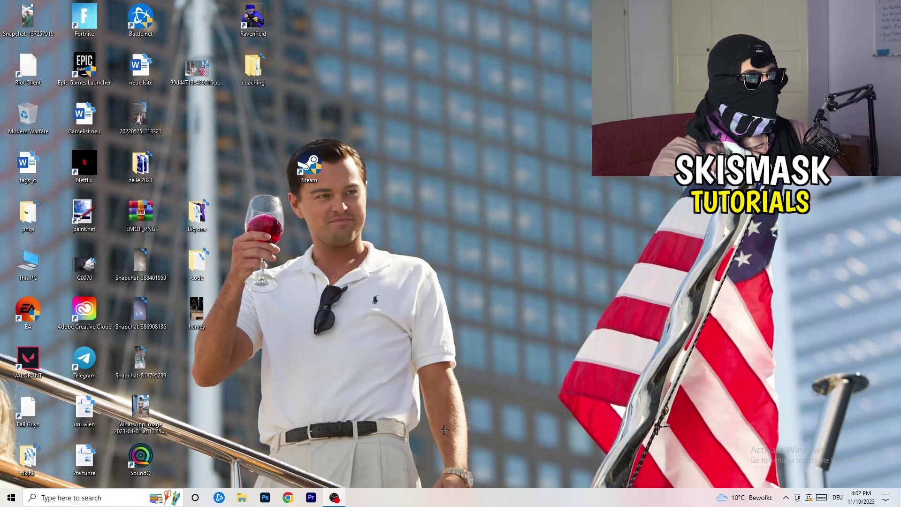
drag(438, 494, 314, 442)
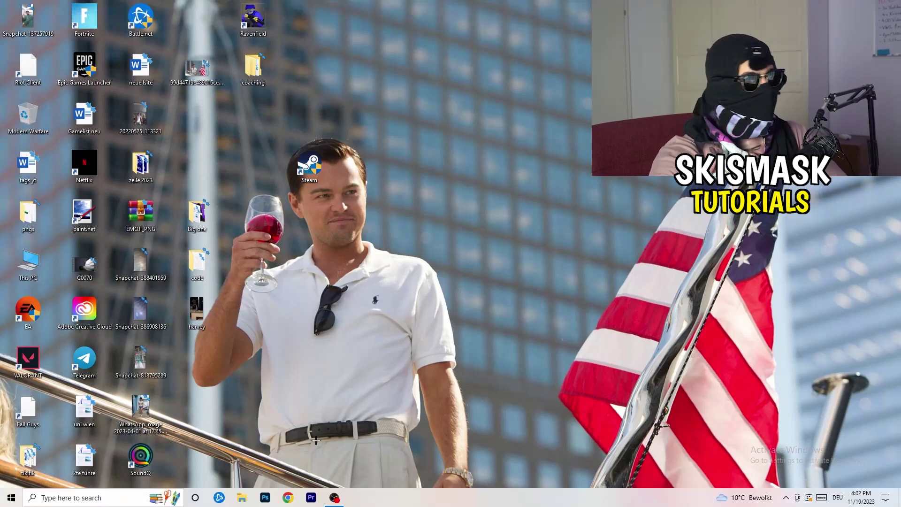
right_click(437, 501)
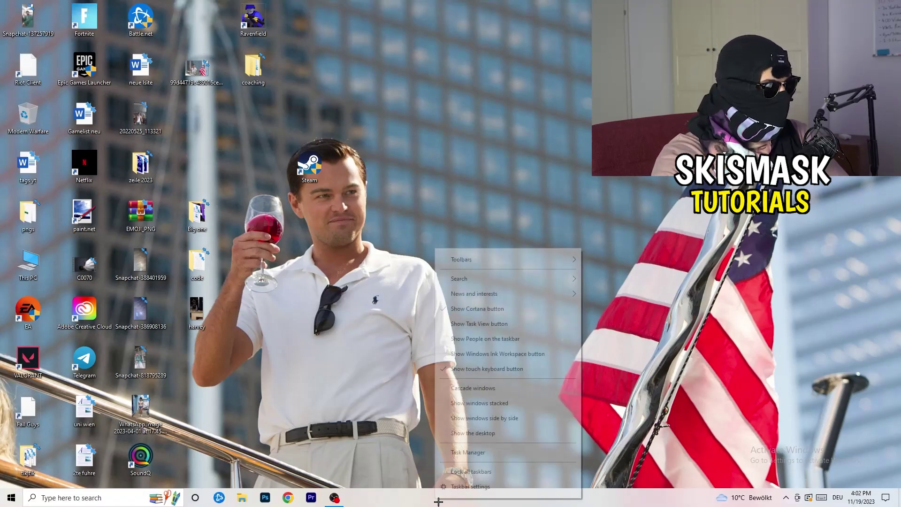
click(484, 454)
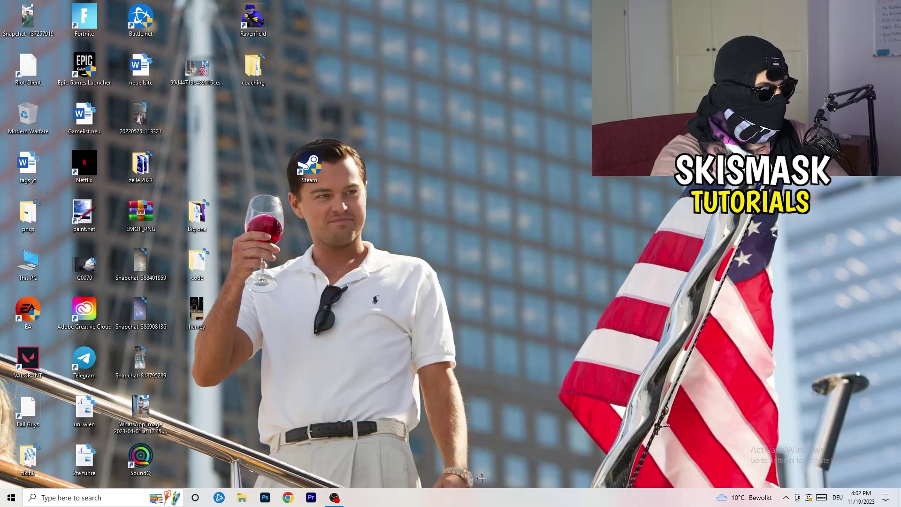
click(521, 24)
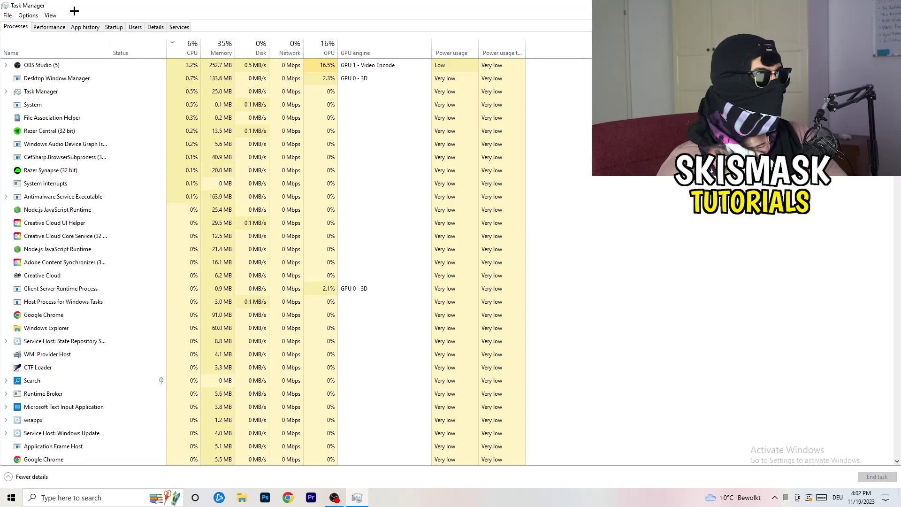
click(328, 45)
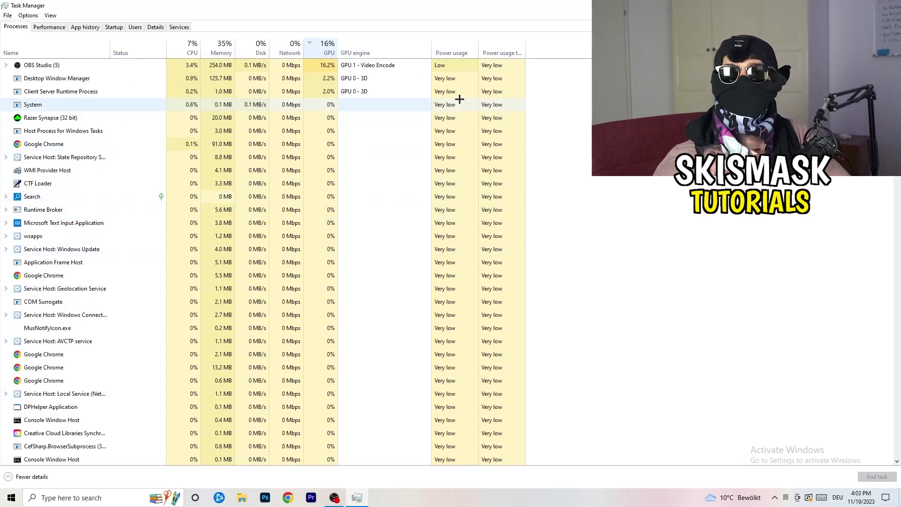
right_click(327, 67)
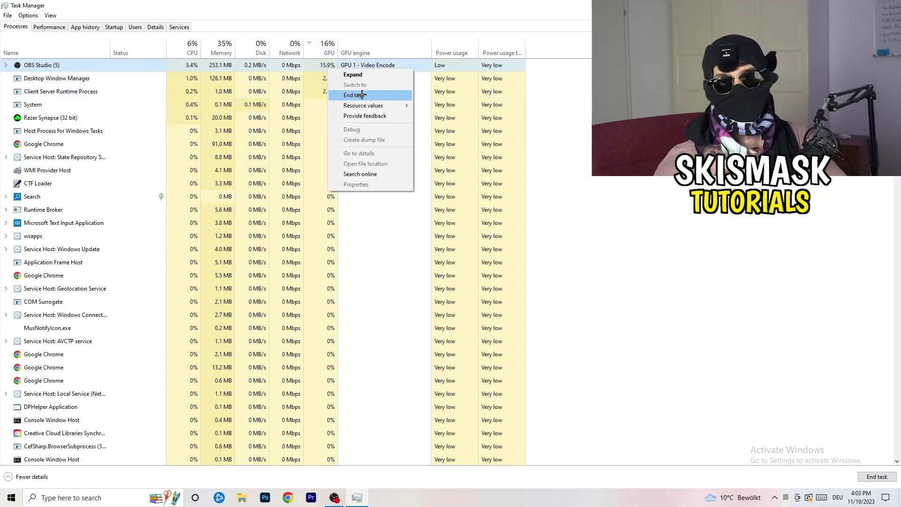
click(588, 115)
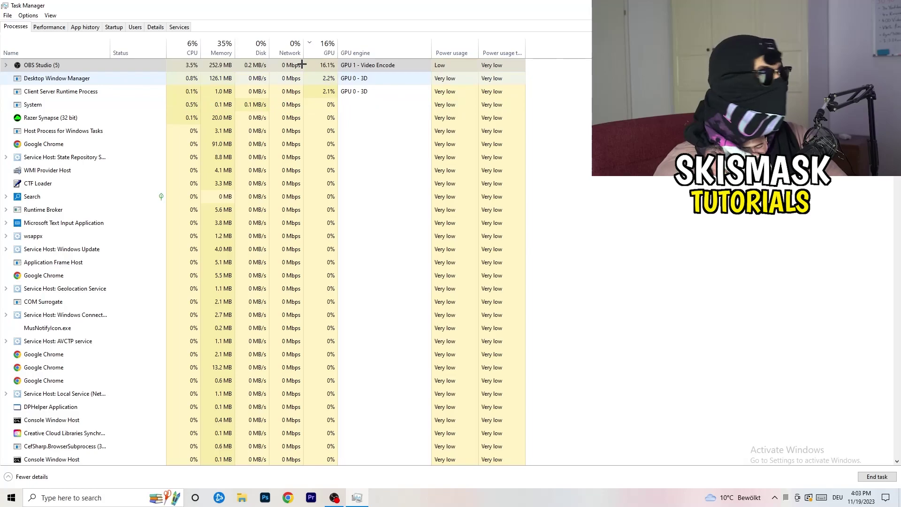
click(196, 44)
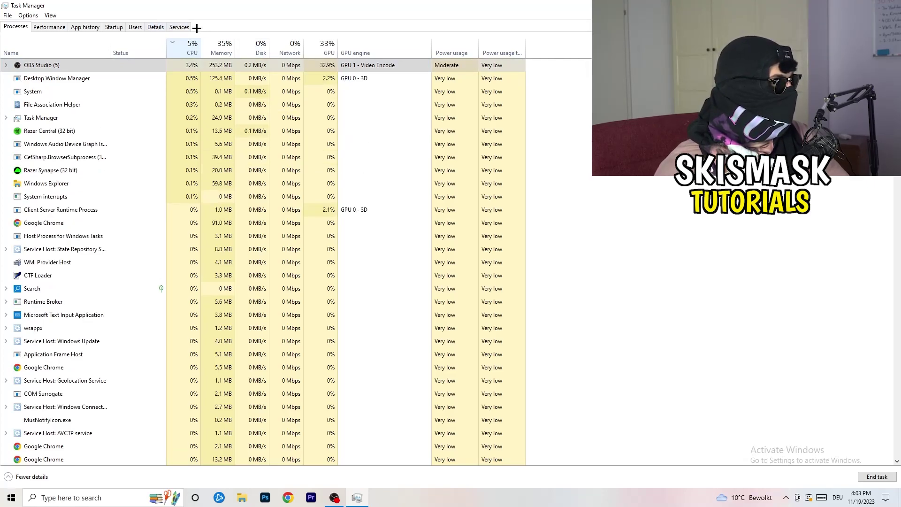
click(156, 26)
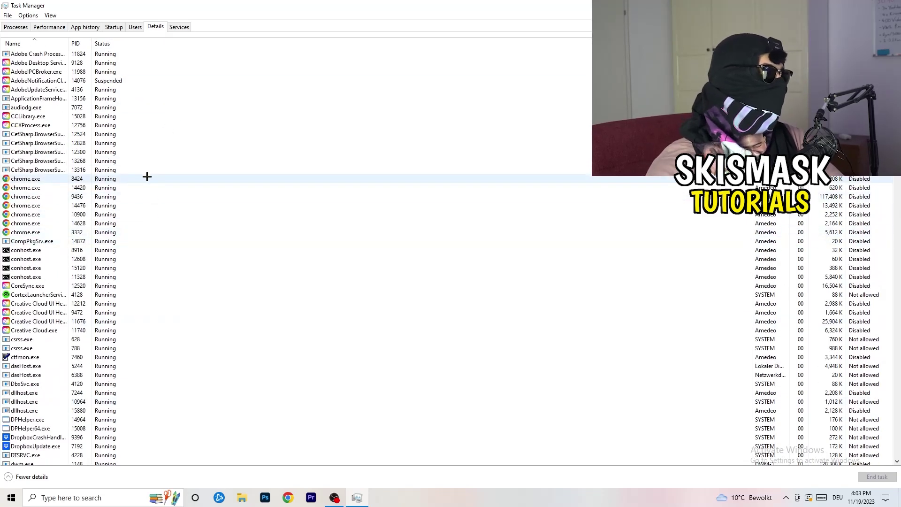
Check Creative Cloud UI Helper's priority options, left at Normal, then view the Startup apps list
scroll(52, 259, down, 3)
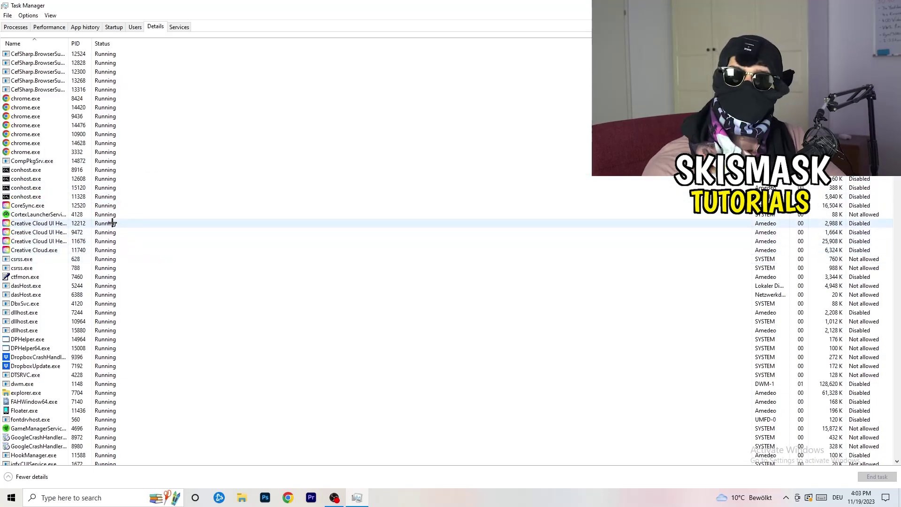
right_click(37, 241)
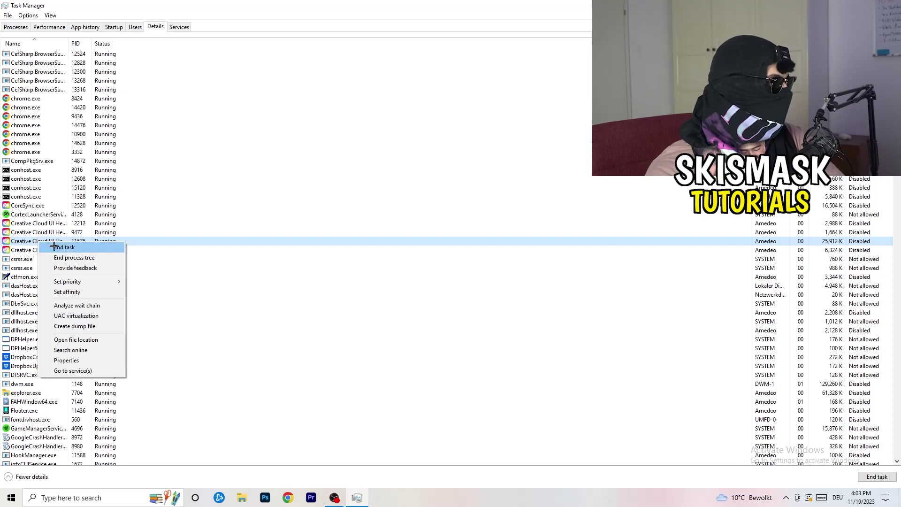
mouse_move(75, 281)
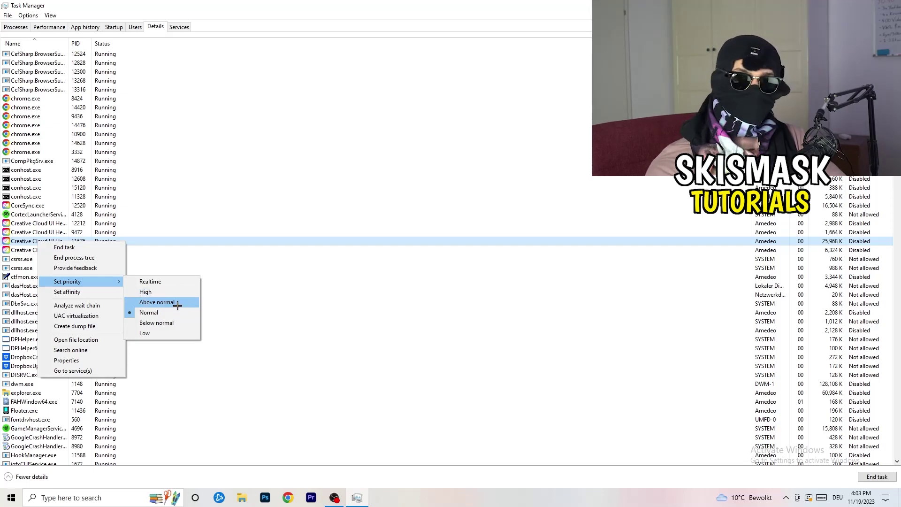
click(117, 28)
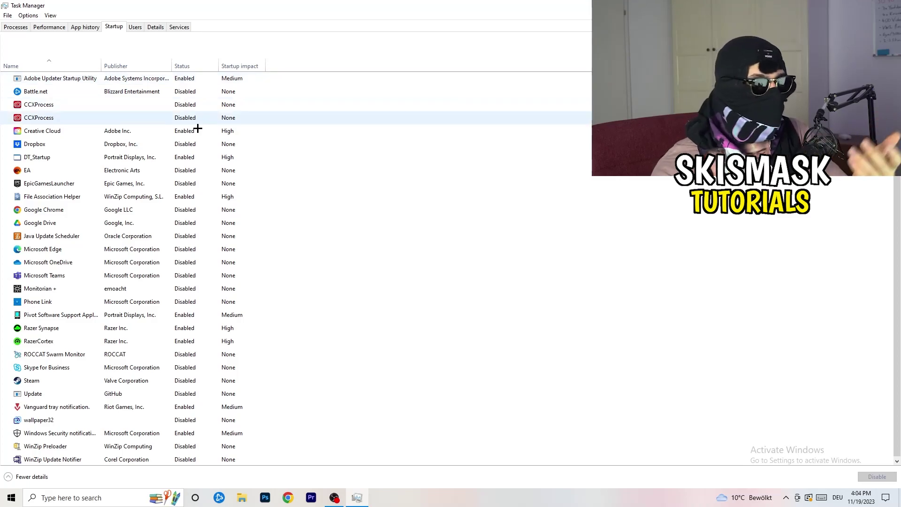
Bring up the options for the DT_Startup startup entry, then dismiss the menu
right_click(206, 154)
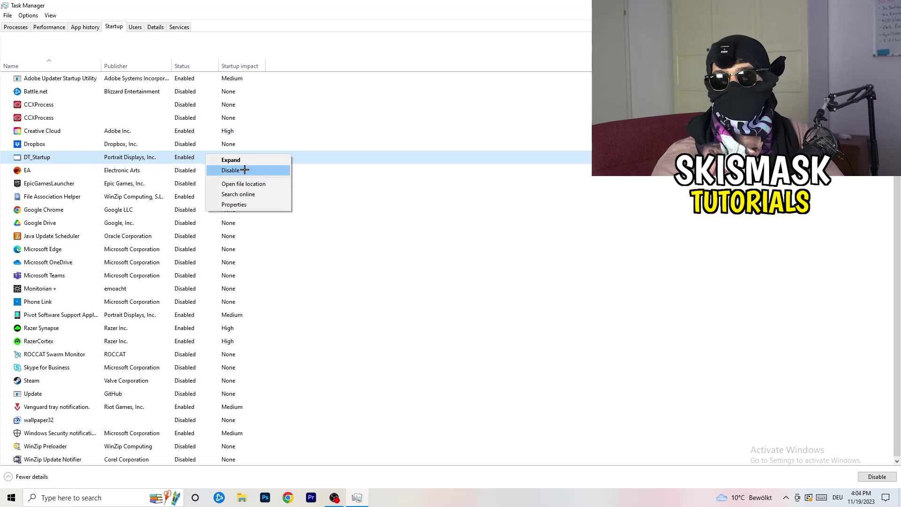
key(Escape)
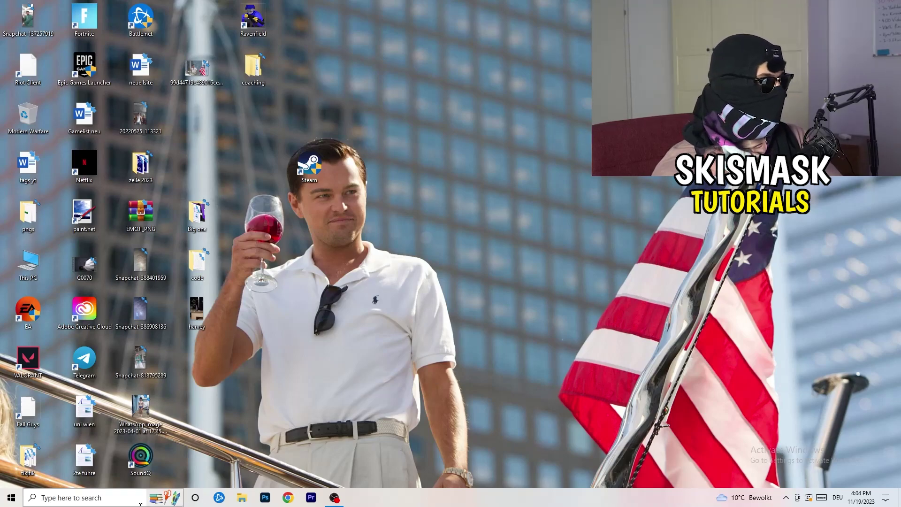
In System Display settings, keep scaling at 100% (Recommended) with 1920 × 1080 resolution
click(6, 501)
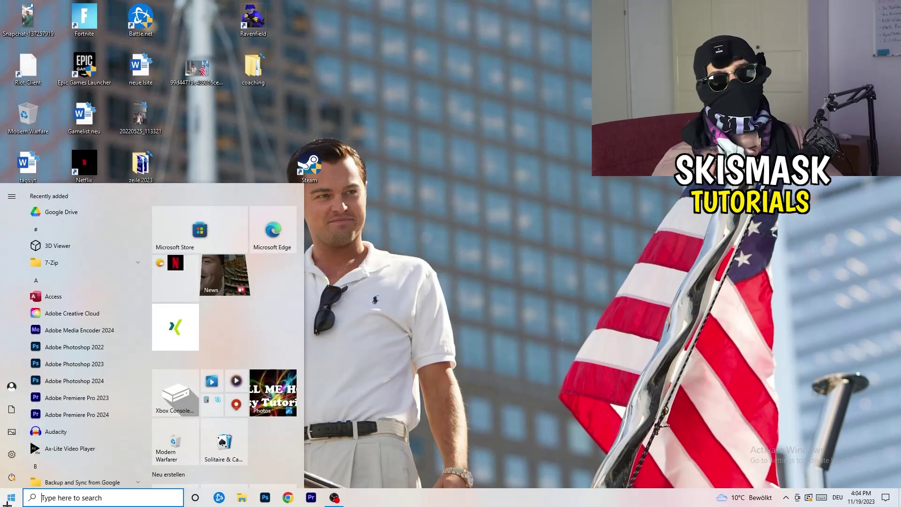
click(12, 454)
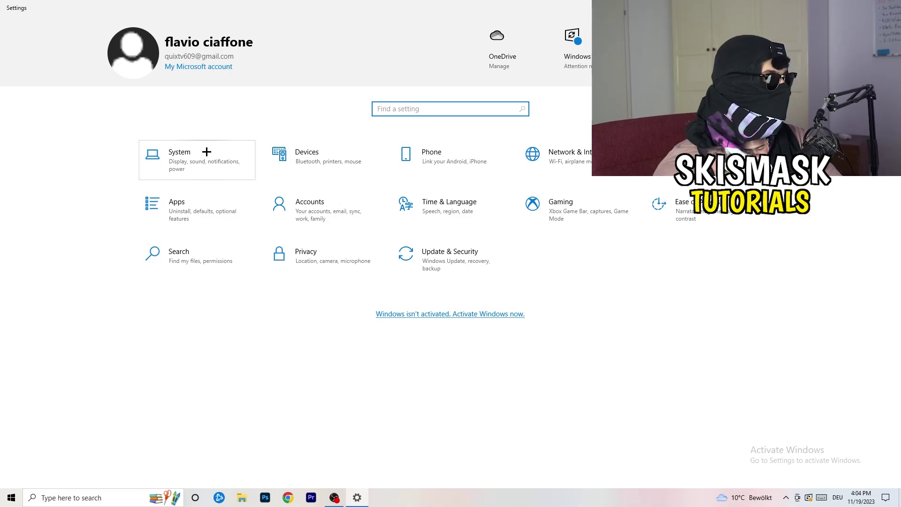
click(212, 152)
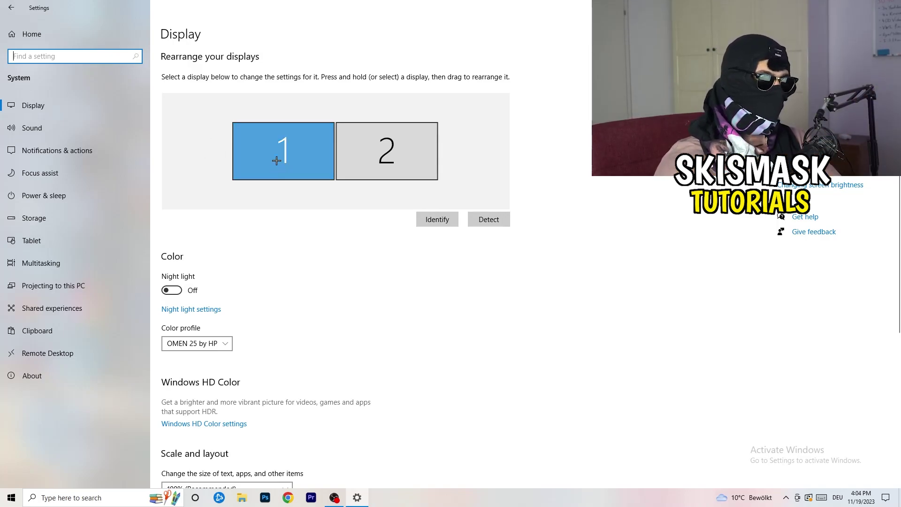
scroll(327, 171, down, 5)
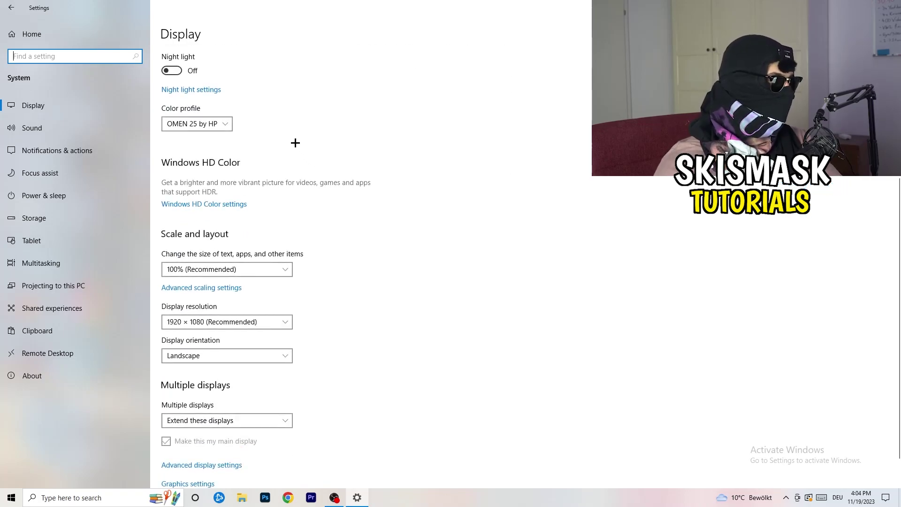
click(258, 269)
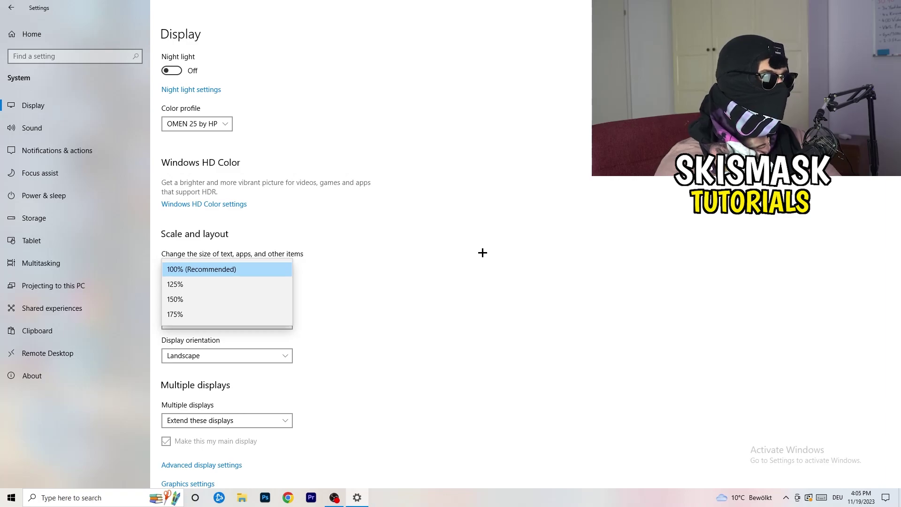
click(469, 248)
scroll(384, 259, down, 1)
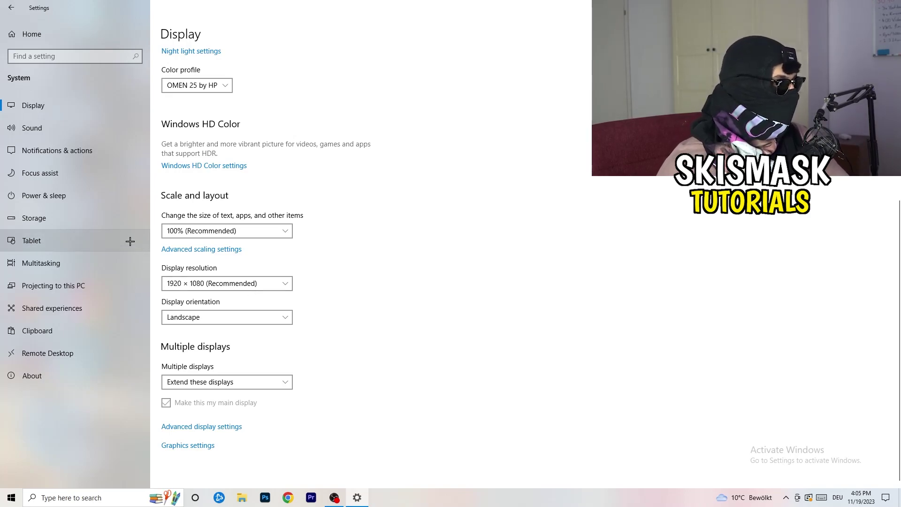
From Power & sleep, review the additional power plans keeping Balanced, then close Power Options
click(70, 195)
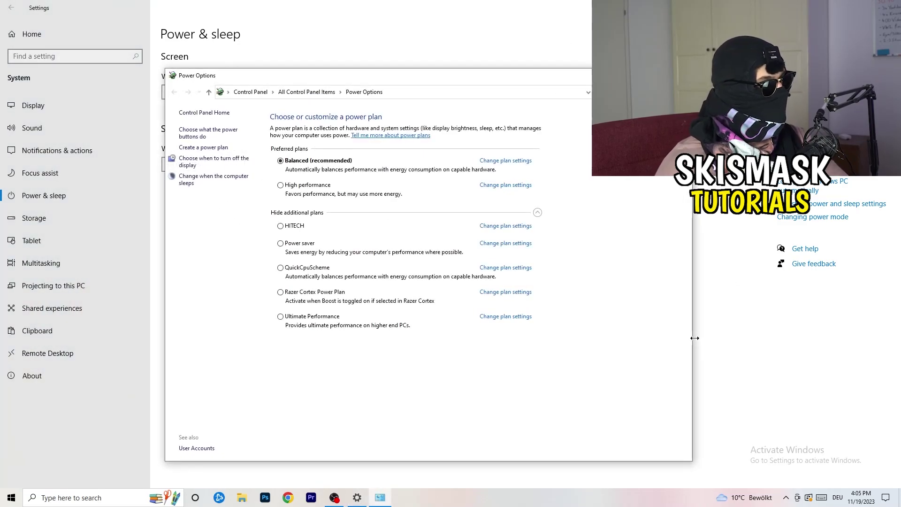
click(537, 213)
click(538, 213)
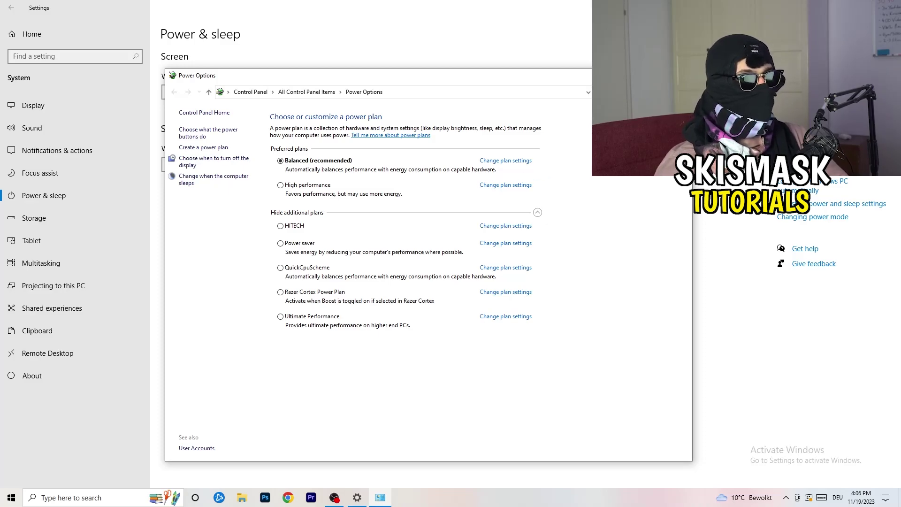
click(681, 75)
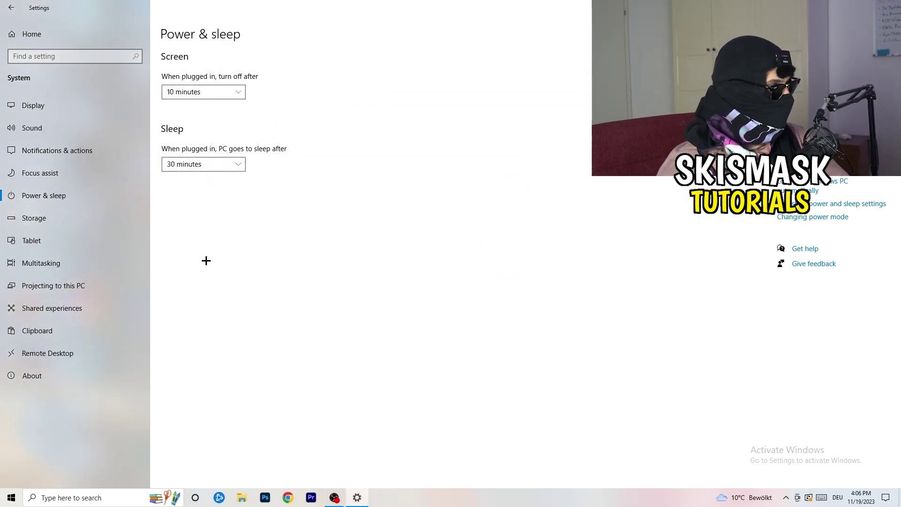
Open the Storage Sense configuration and turn on deleting temporary files apps aren't using
click(62, 225)
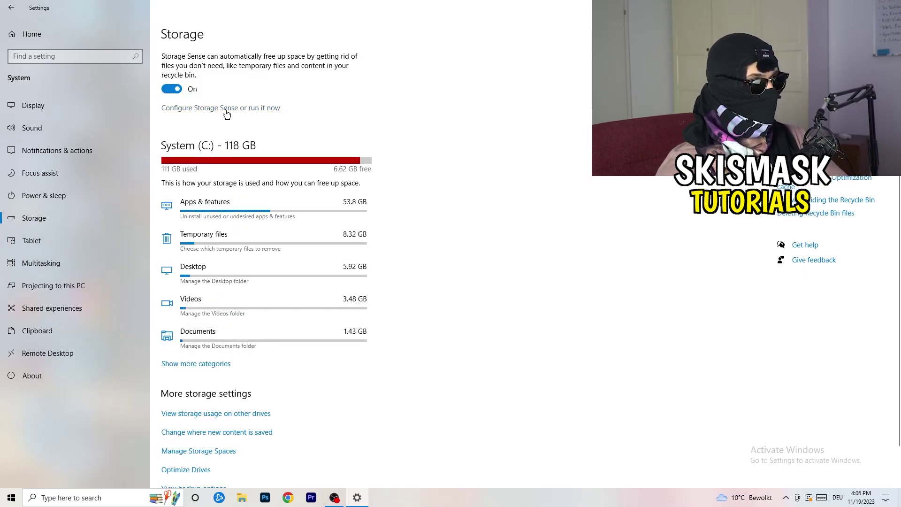
click(225, 108)
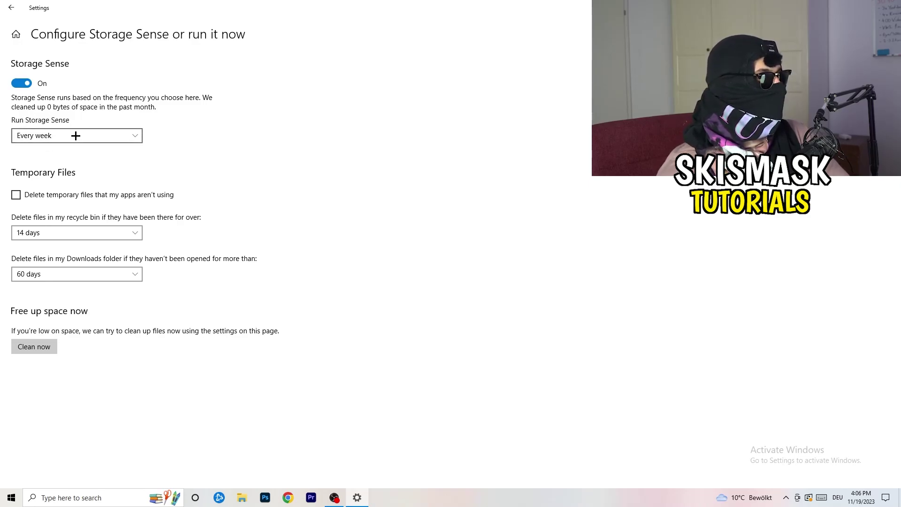
click(55, 196)
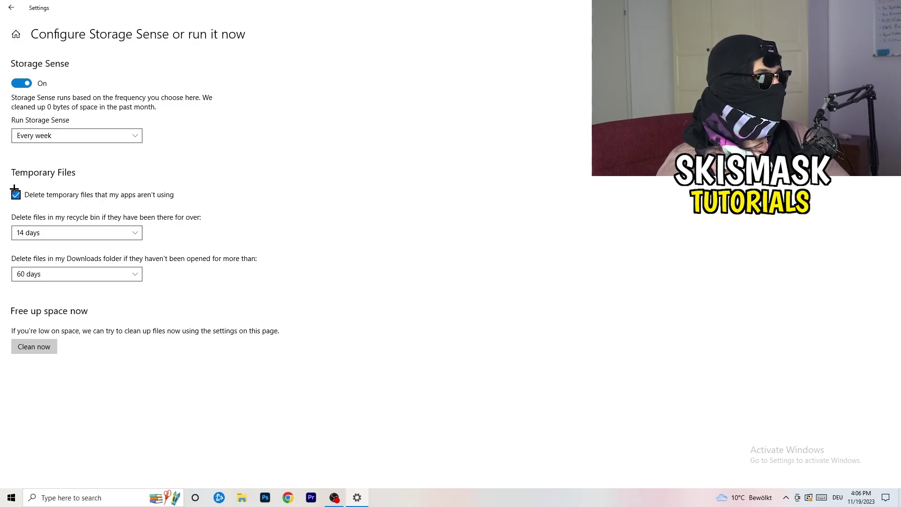
Keep Recycle Bin cleanup at 14 days and Downloads at 60 days, then return Home
click(80, 233)
click(278, 211)
click(135, 233)
click(181, 221)
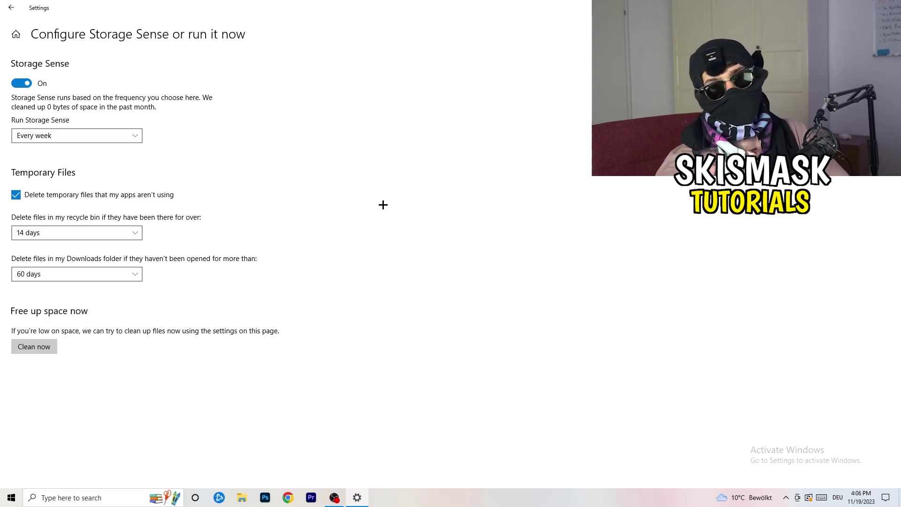
click(83, 275)
click(352, 214)
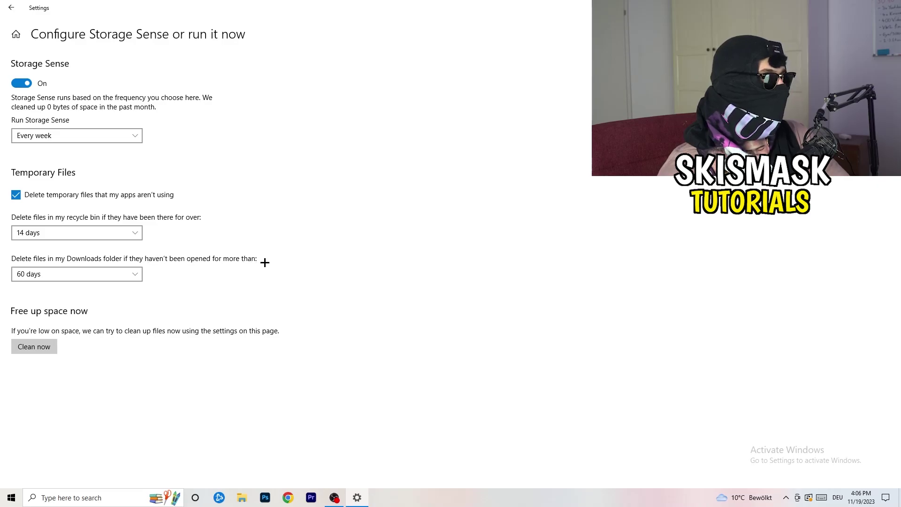
click(85, 281)
click(117, 276)
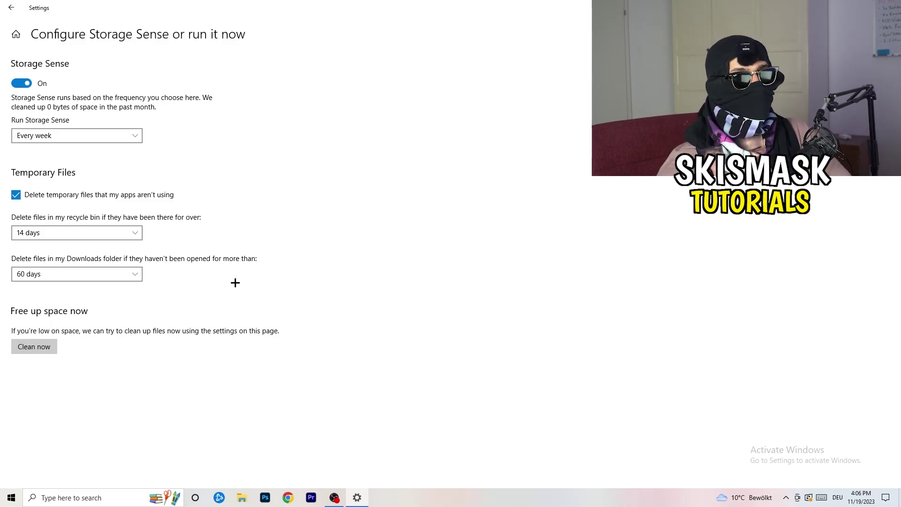
click(12, 7)
click(11, 8)
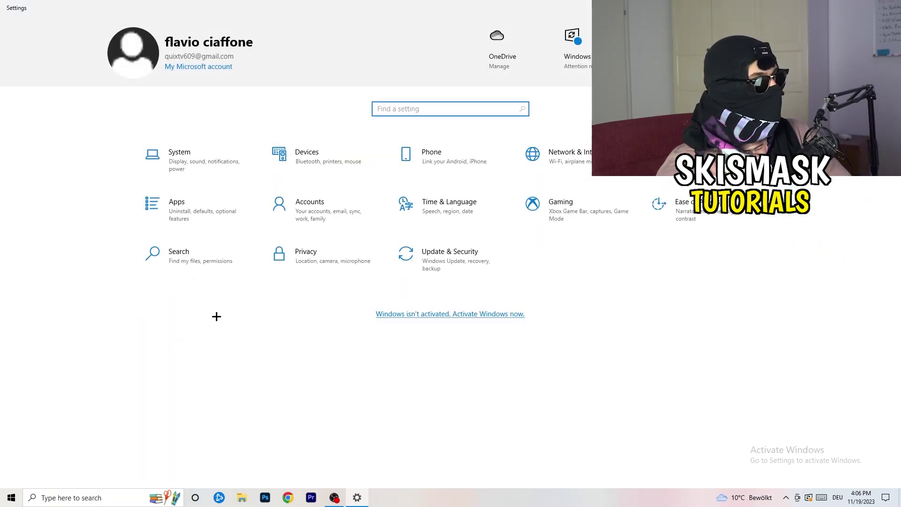
Check Windows Update from the Update & Security settings
click(444, 264)
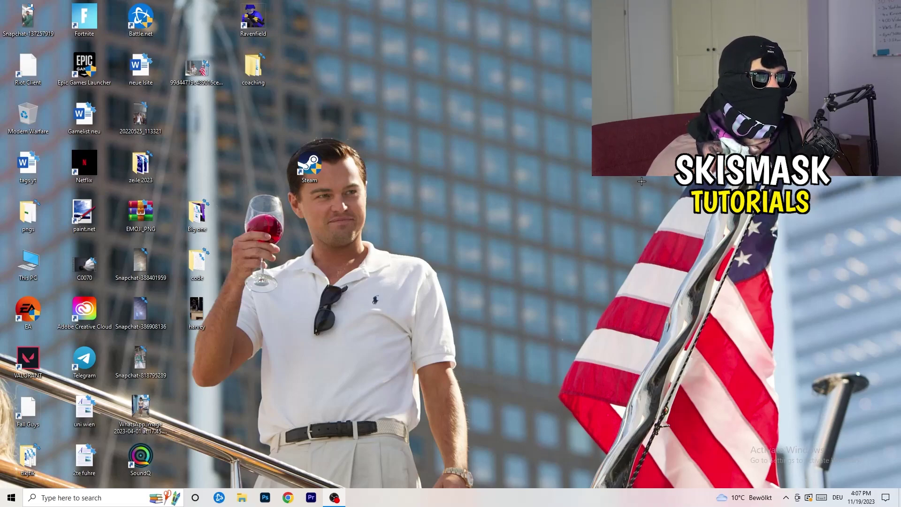
Check NVIDIA's Adjust image settings with preview, keep 'Let the 3D application decide', and close the panel
right_click(547, 198)
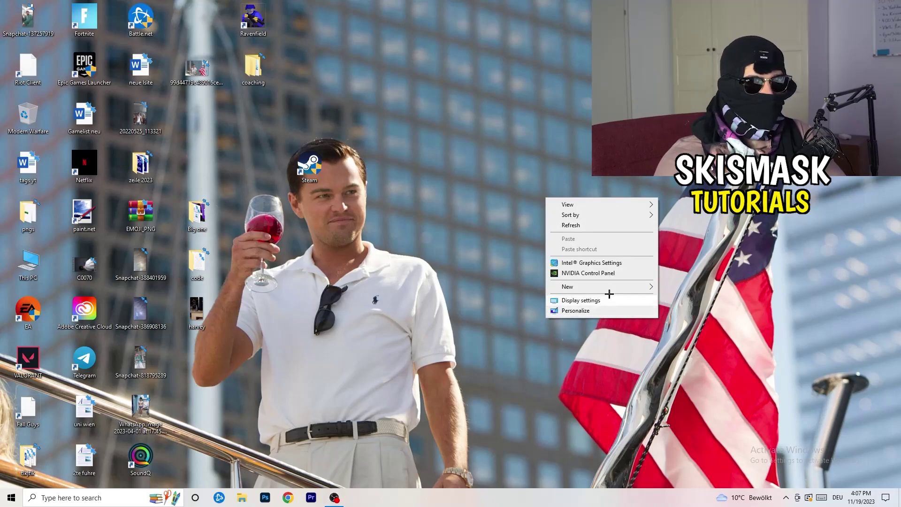
click(601, 273)
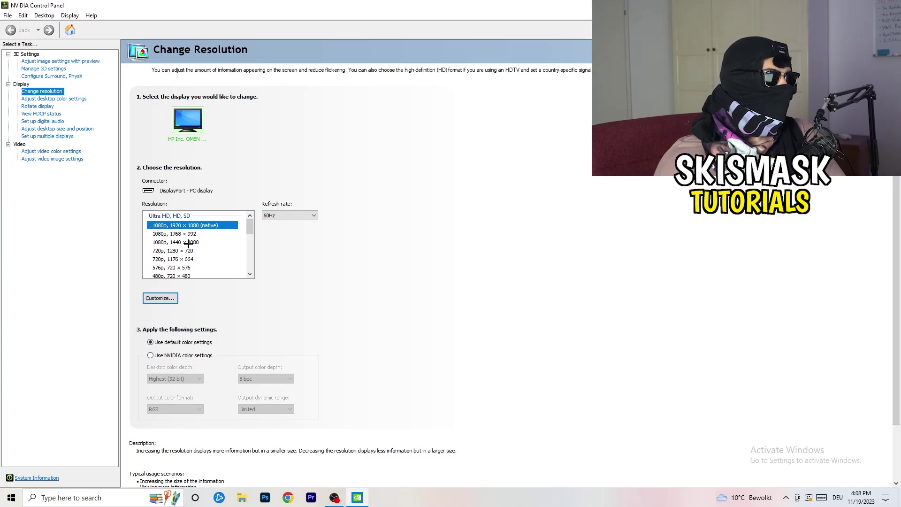
click(47, 61)
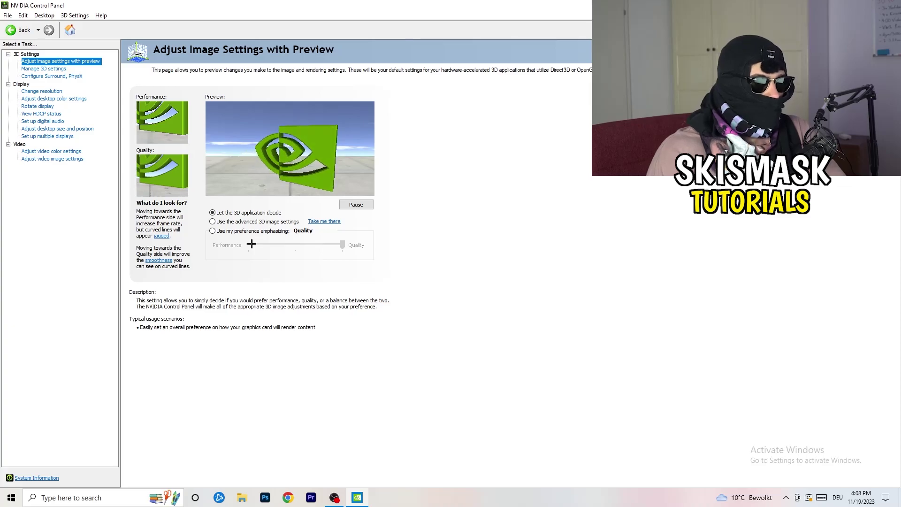
key(alt+F4)
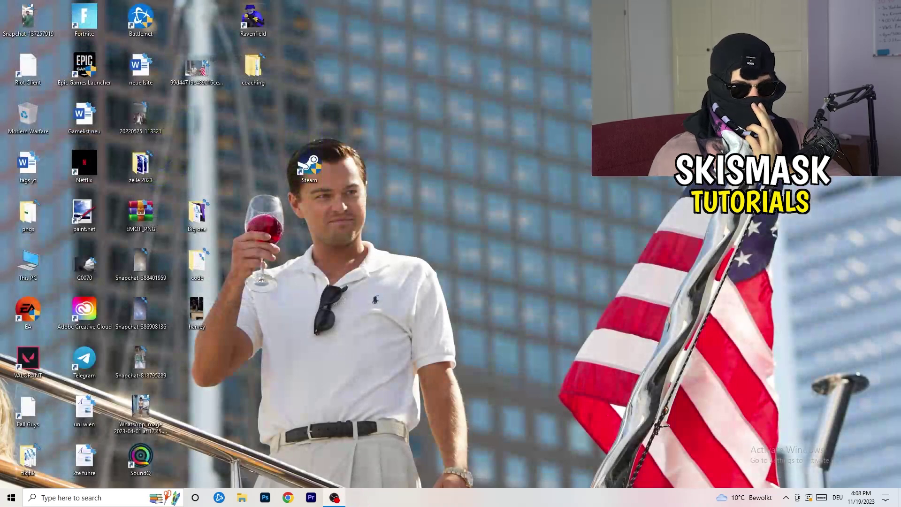